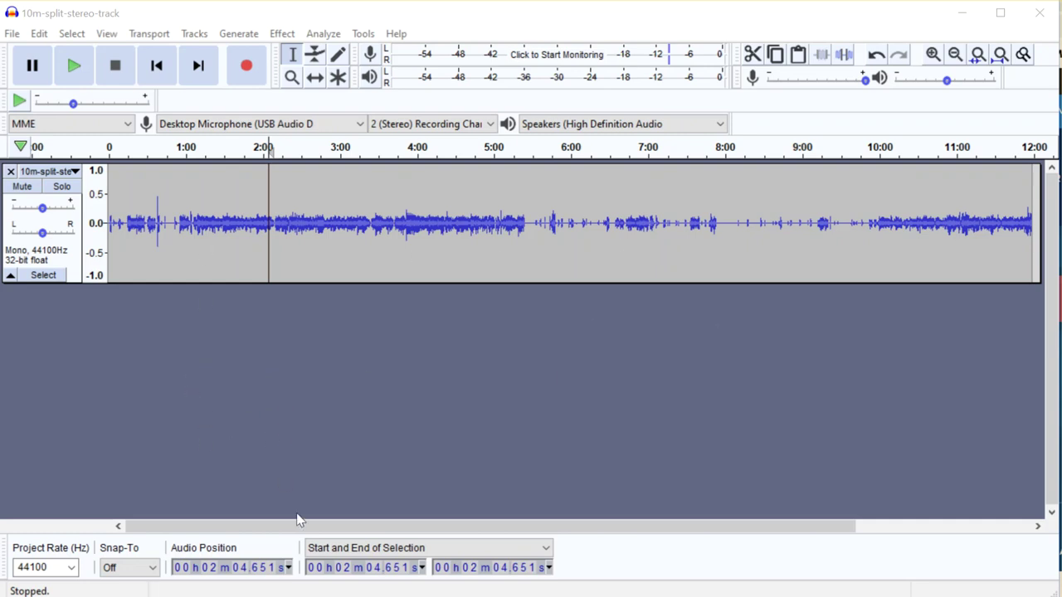
Import the Cool Intro audio file as a new stereo track under the voice recording.
{"action": "left_click_drag", "start_coordinate": [284, 526], "coordinate": [244, 507]}
{"action": "left_click_drag", "start_coordinate": [822, 383], "coordinate": [280, 369]}
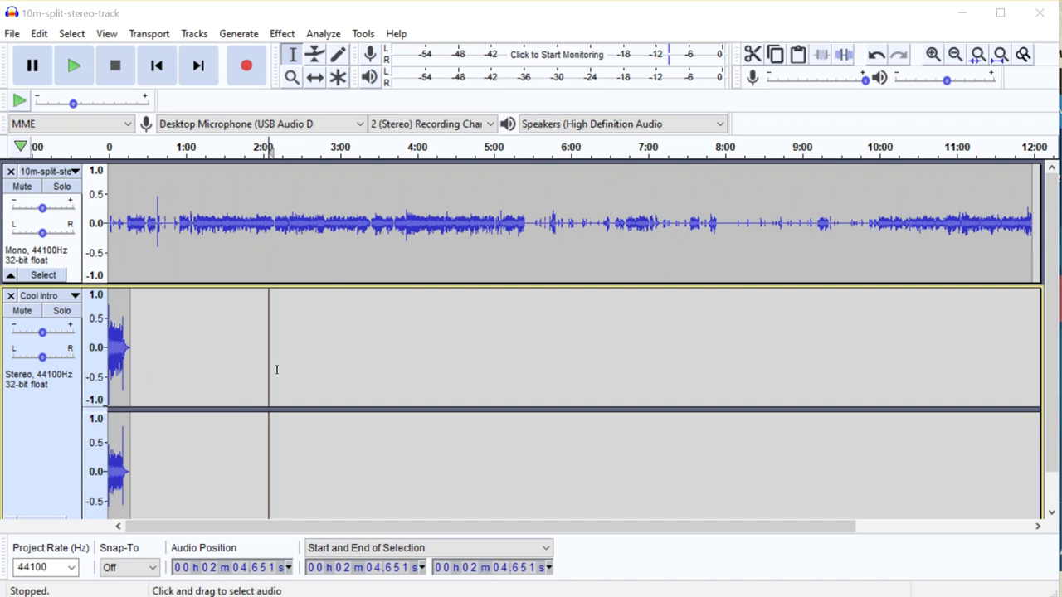
Zoom in on the timeline and slide the voice clip later to about 6.5 s.
{"action": "left_click", "coordinate": [933, 55]}
{"action": "left_click", "coordinate": [934, 55]}
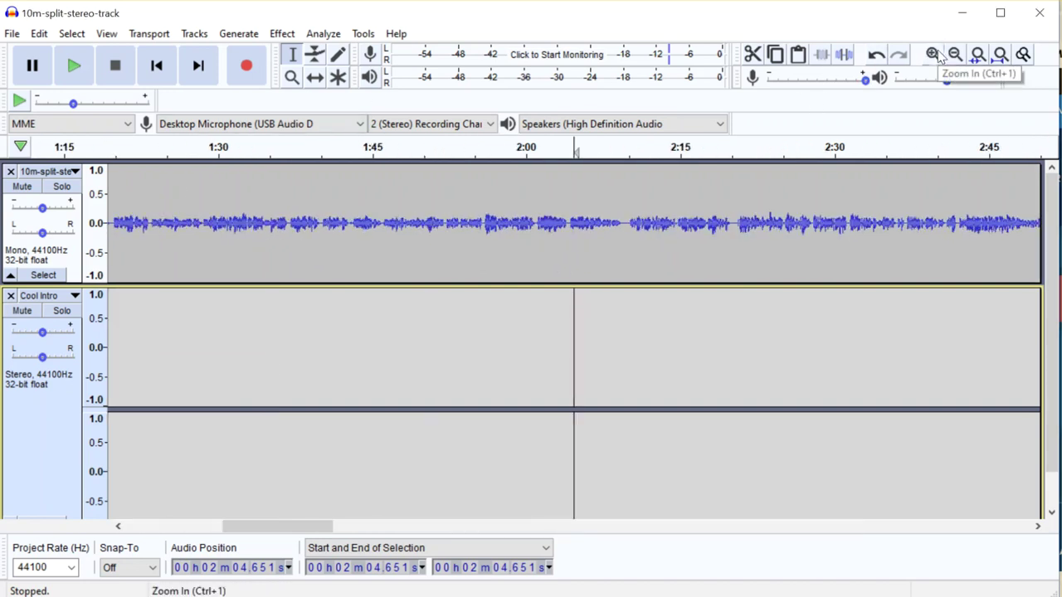
{"action": "left_click", "coordinate": [934, 55]}
{"action": "left_click_drag", "start_coordinate": [285, 526], "coordinate": [152, 526]}
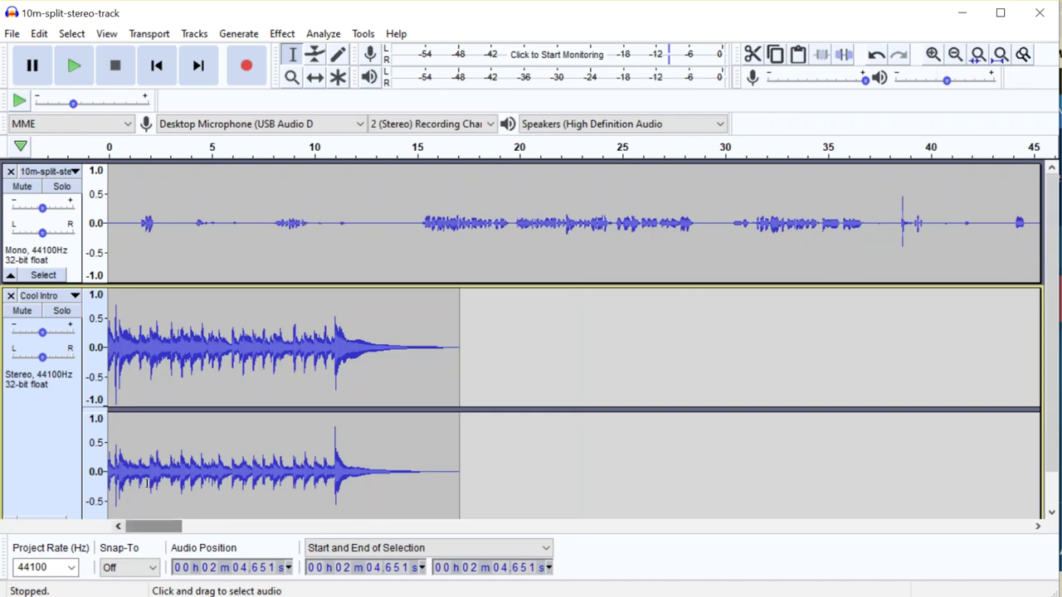
{"action": "left_click", "coordinate": [315, 77]}
{"action": "left_click_drag", "start_coordinate": [222, 220], "coordinate": [372, 208]}
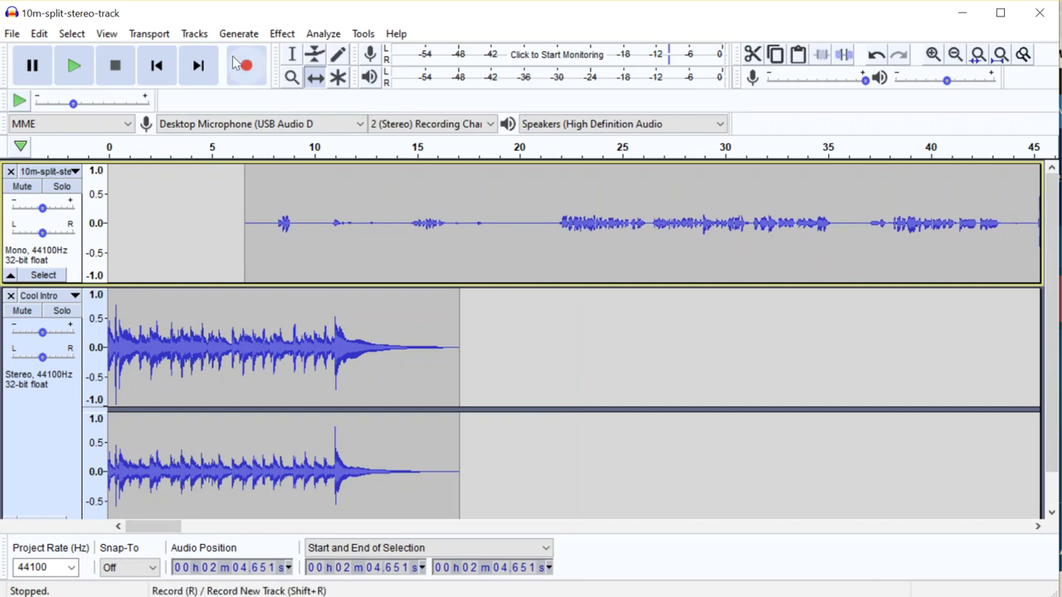
Delete the voice's quiet opening (6.1–21.8 s) and push the voice to start near 12 s.
{"action": "left_click", "coordinate": [292, 56]}
{"action": "left_click_drag", "start_coordinate": [234, 193], "coordinate": [554, 205]}
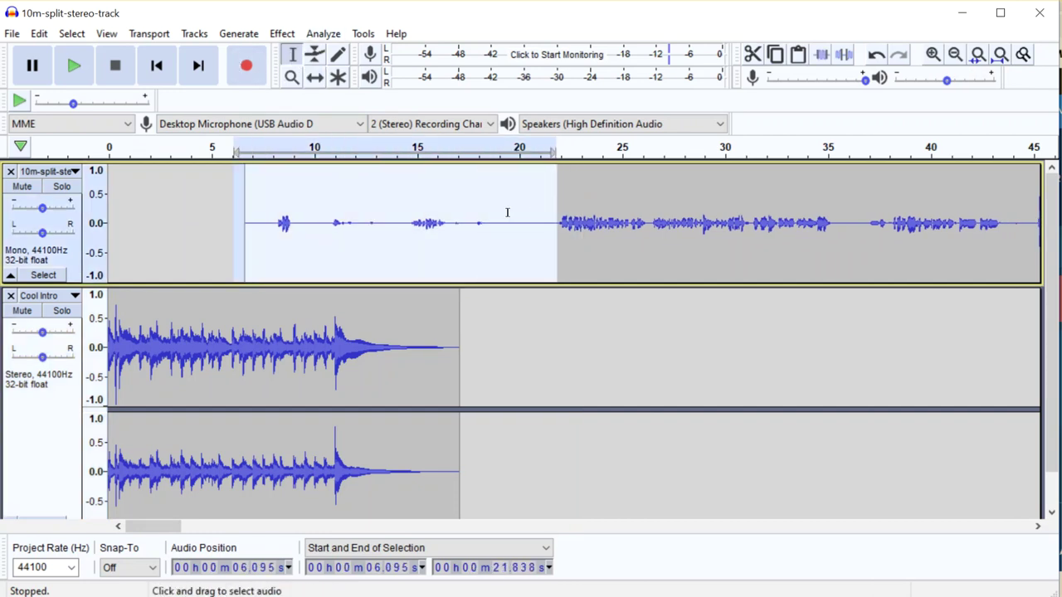
{"action": "key", "text": "Delete"}
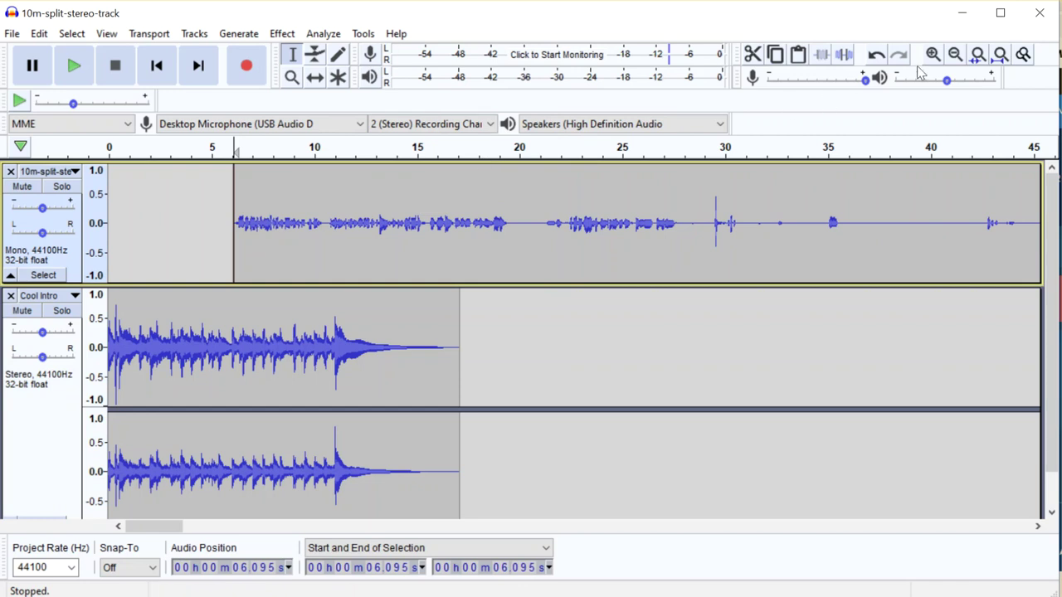
{"action": "left_click", "coordinate": [316, 78]}
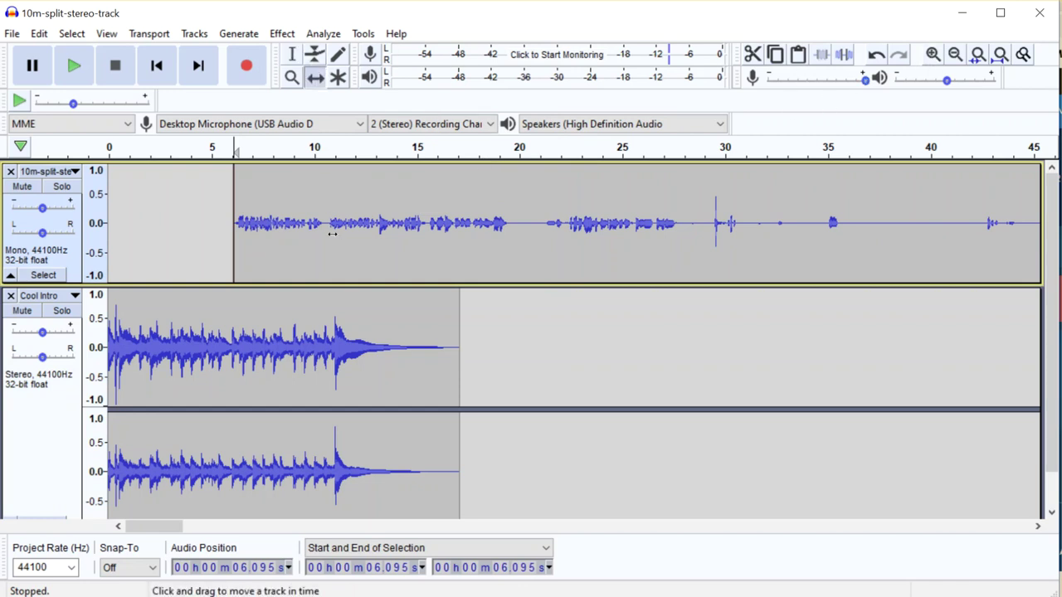
{"action": "left_click_drag", "start_coordinate": [332, 234], "coordinate": [420, 222]}
Delete the intro music's tail from 10.9 to 17.5 s.
{"action": "left_click", "coordinate": [292, 54]}
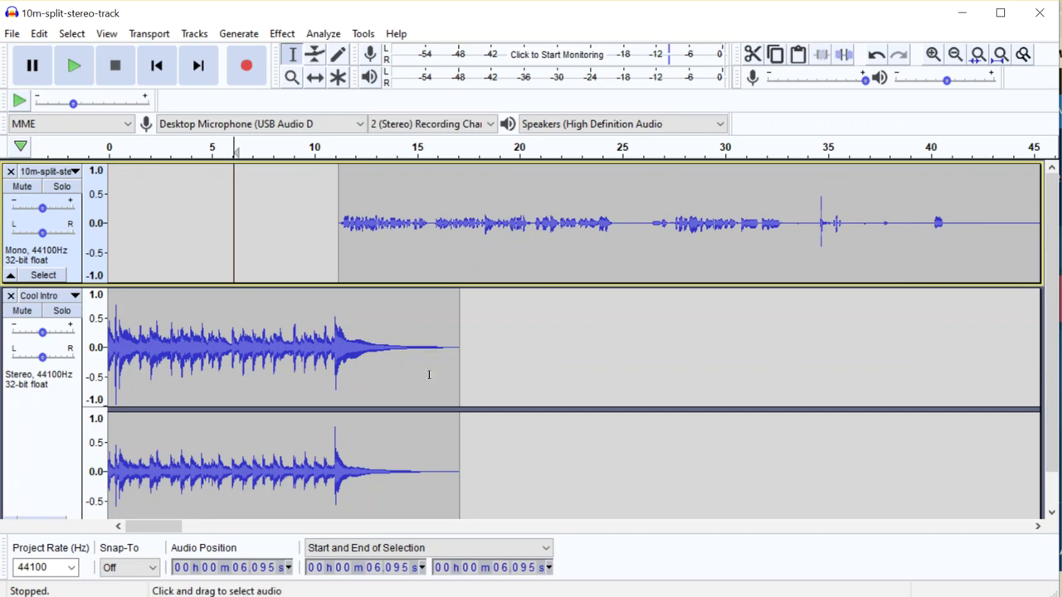
{"action": "left_click_drag", "start_coordinate": [469, 334], "coordinate": [333, 341]}
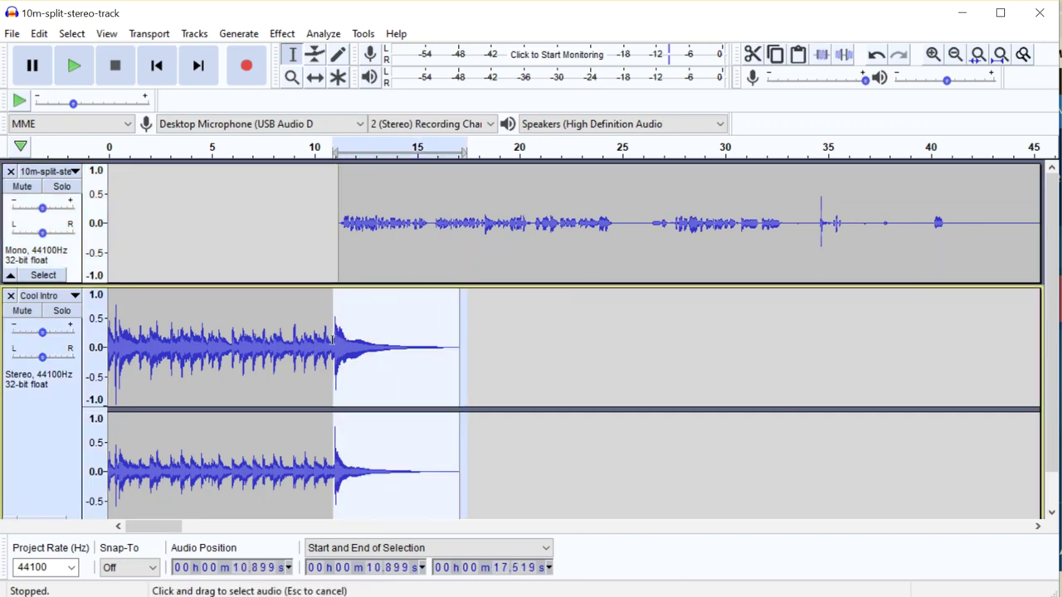
{"action": "key", "text": "Delete"}
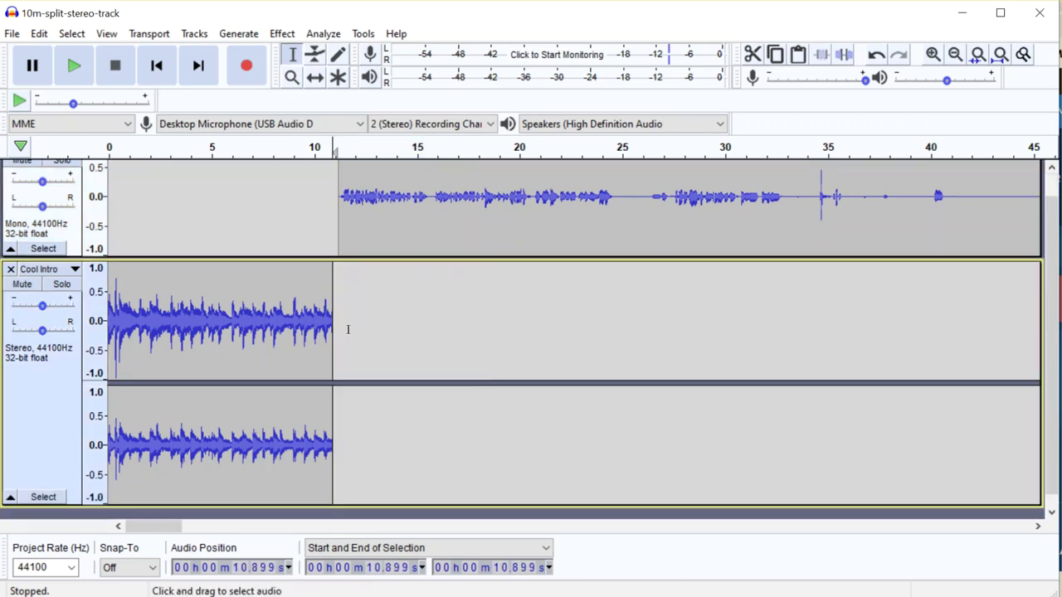
Cut the intro's end from 10.0 to 11.2 s, then select its final four seconds.
{"action": "left_click", "coordinate": [299, 301]}
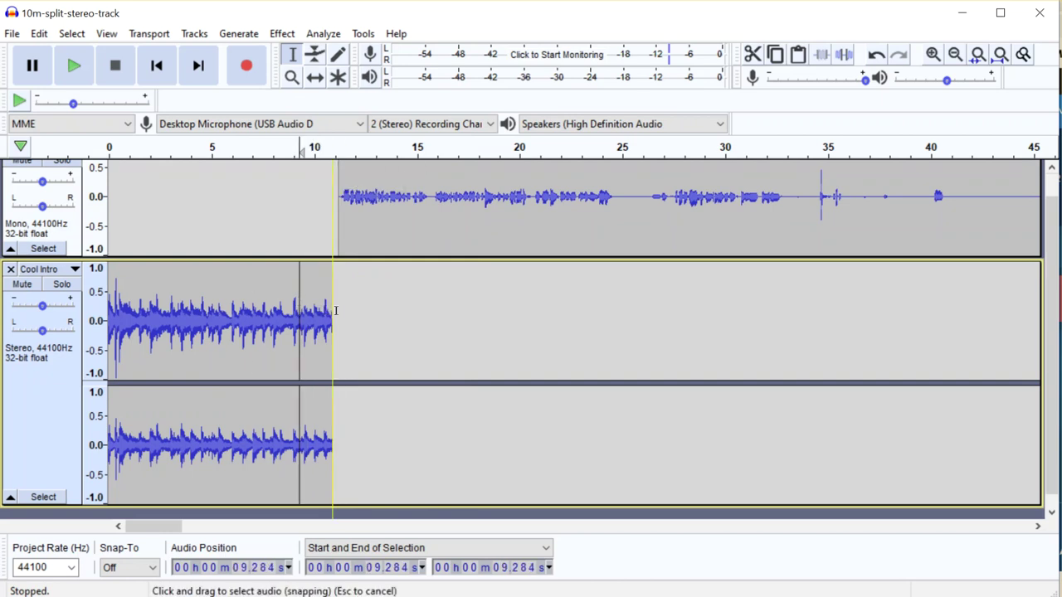
{"action": "left_click_drag", "start_coordinate": [338, 309], "coordinate": [315, 309]}
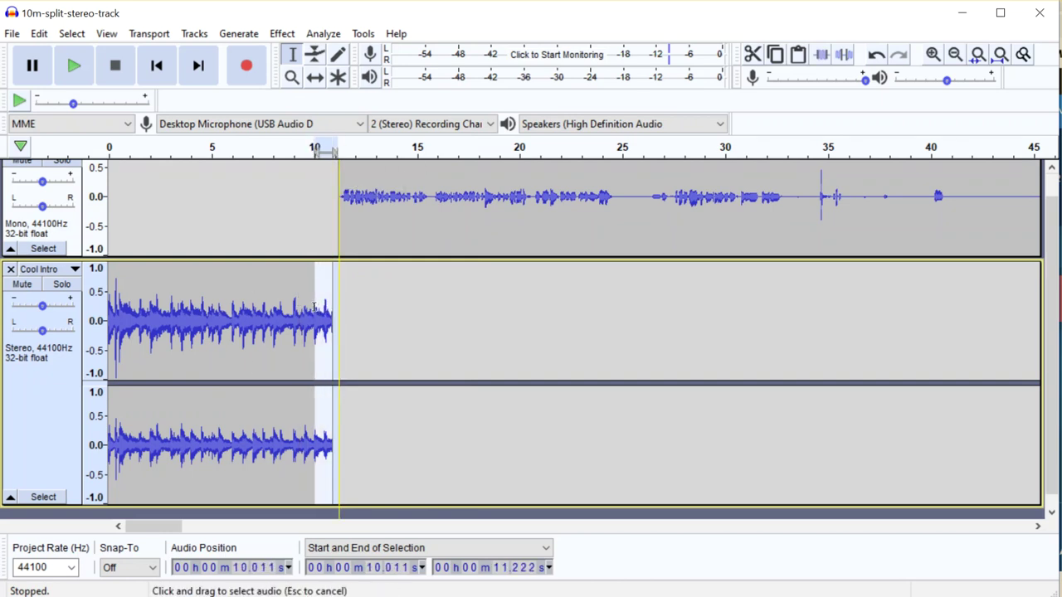
{"action": "key", "text": "Delete"}
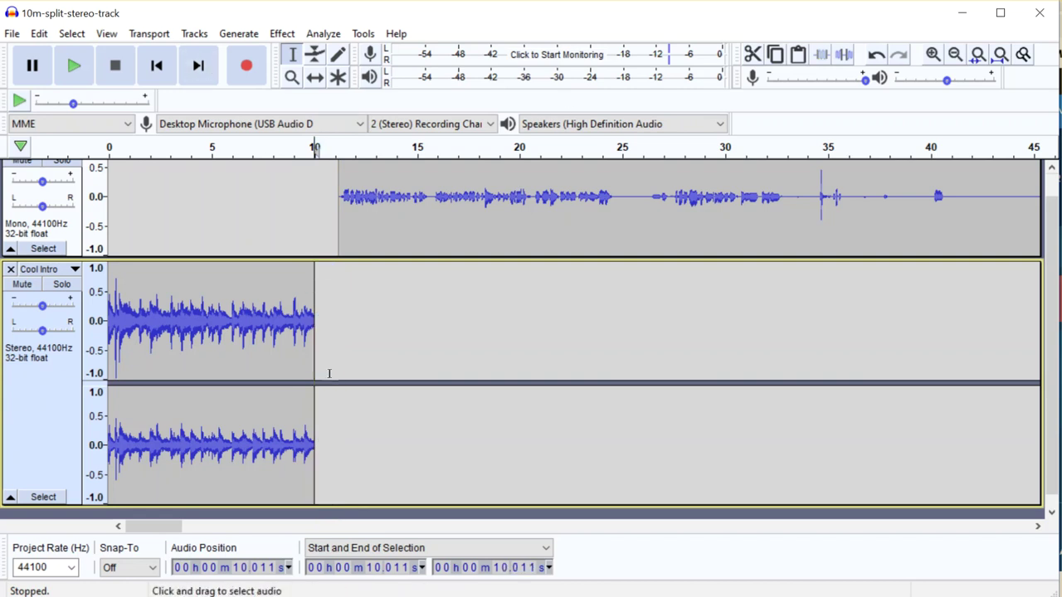
{"action": "left_click", "coordinate": [933, 55]}
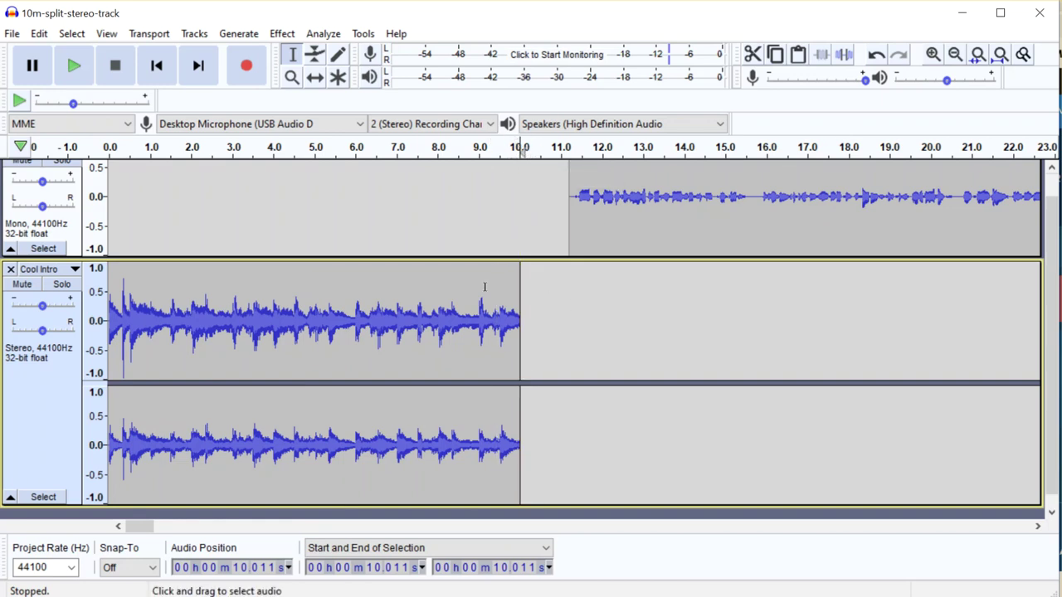
{"action": "left_click_drag", "start_coordinate": [526, 282], "coordinate": [357, 298]}
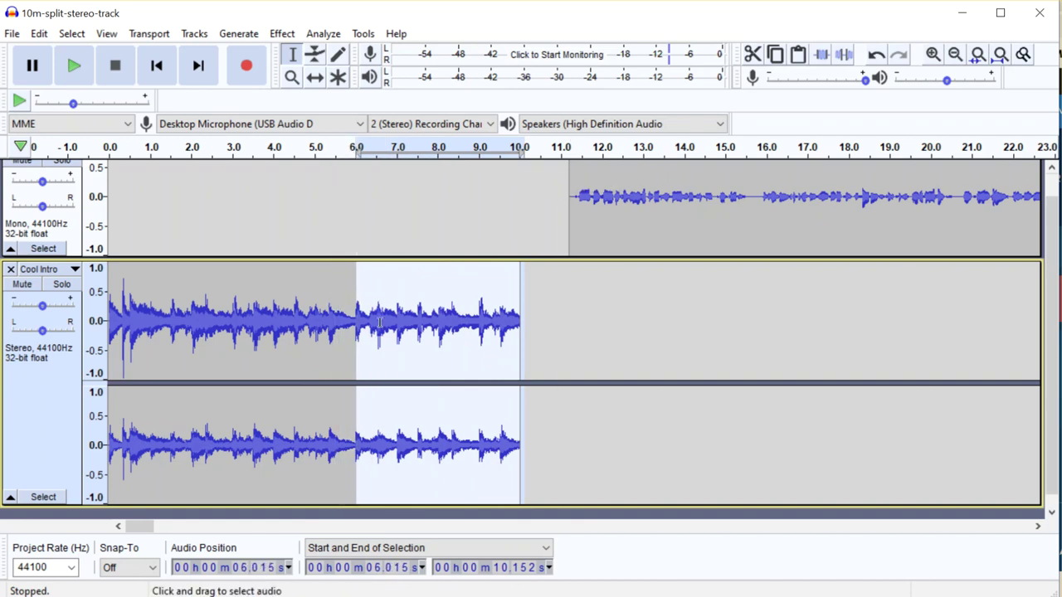
Apply Fade Out to the intro's last four seconds, about 6 to 10.15 s.
{"action": "left_click", "coordinate": [282, 33]}
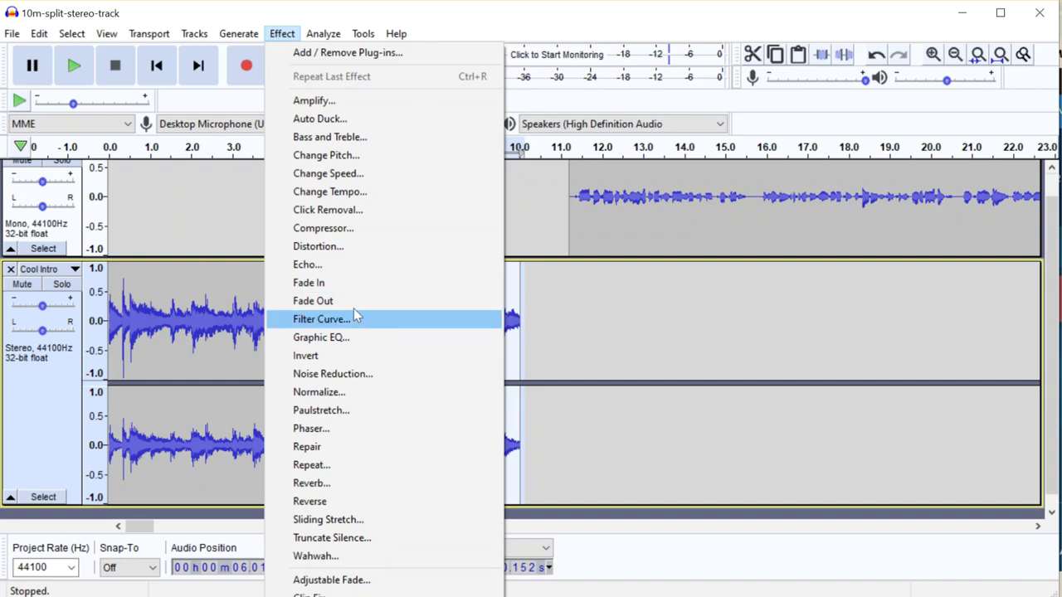
{"action": "left_click", "coordinate": [328, 304]}
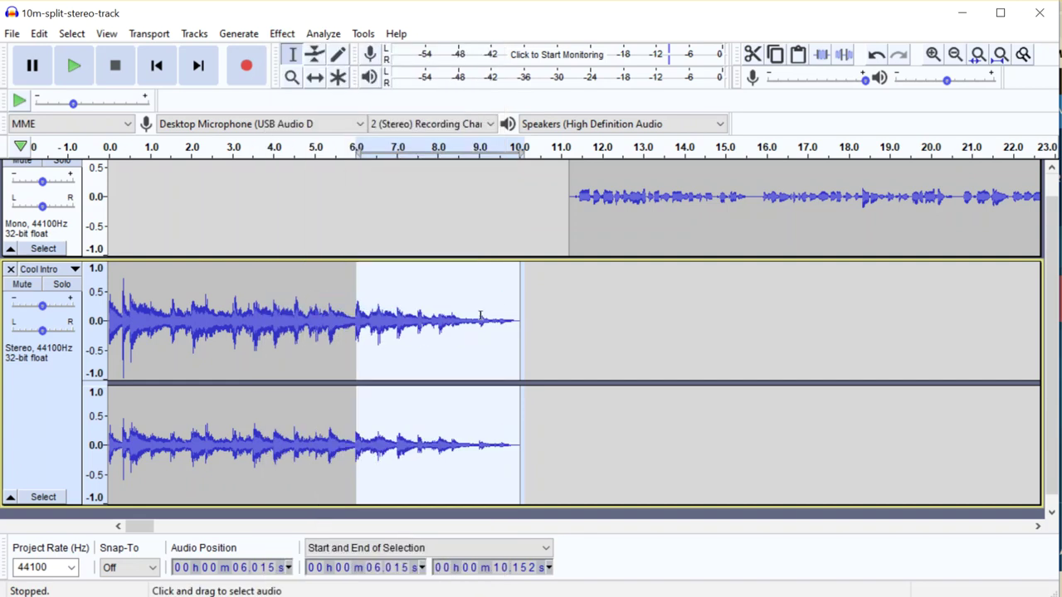
{"action": "left_click", "coordinate": [599, 288]}
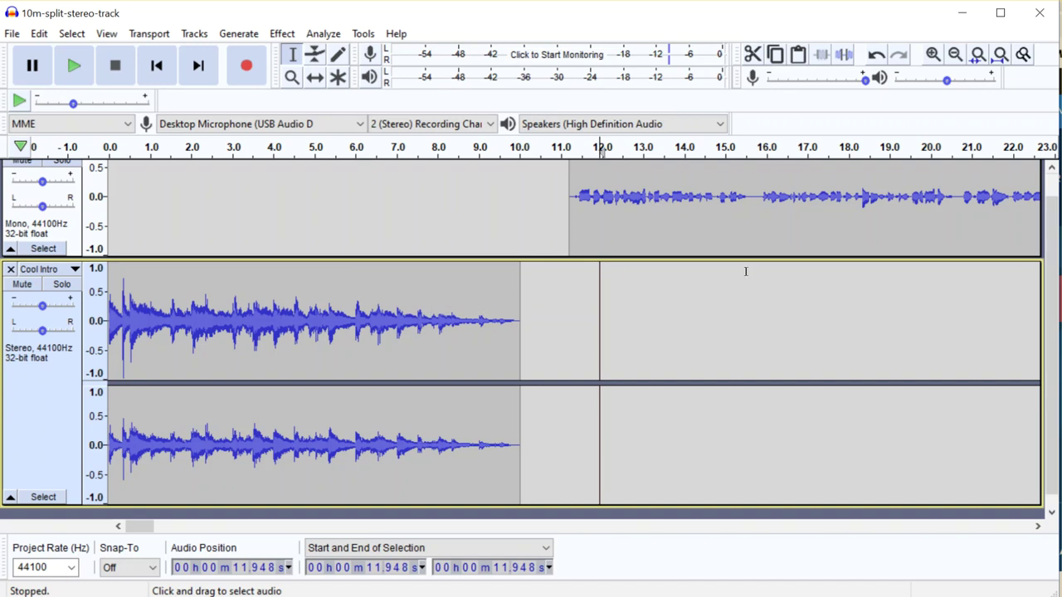
Slide the voice clip earlier to start around 7 s, overlapping the intro's fade-out.
{"action": "left_click", "coordinate": [320, 80]}
{"action": "left_click_drag", "start_coordinate": [646, 206], "coordinate": [516, 195]}
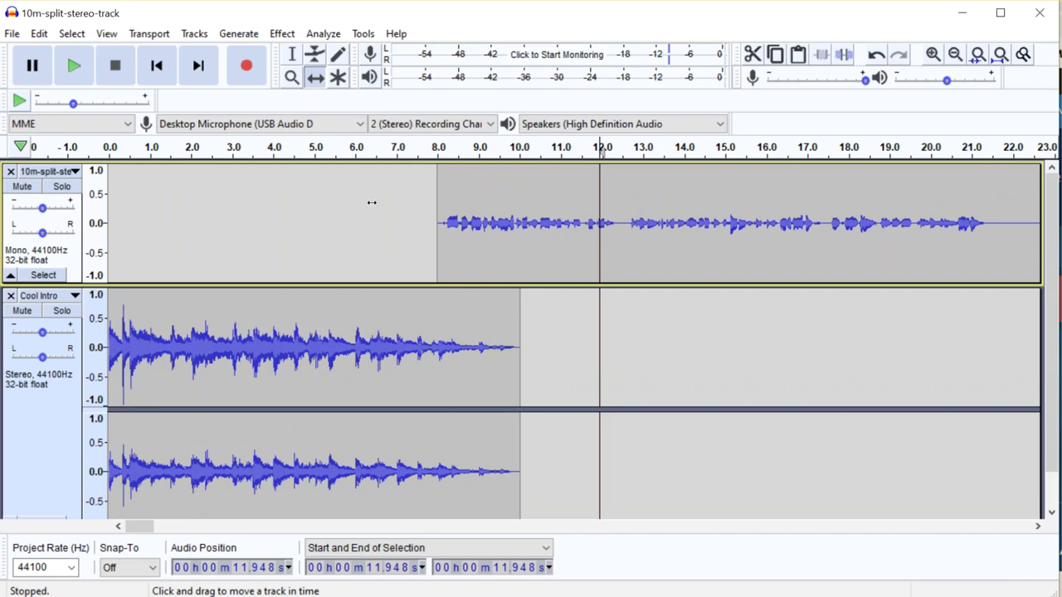
{"action": "mouse_move", "coordinate": [481, 217]}
{"action": "left_mouse_down"}
{"action": "mouse_move", "coordinate": [500, 218]}
{"action": "mouse_move", "coordinate": [483, 215]}
{"action": "left_mouse_up"}
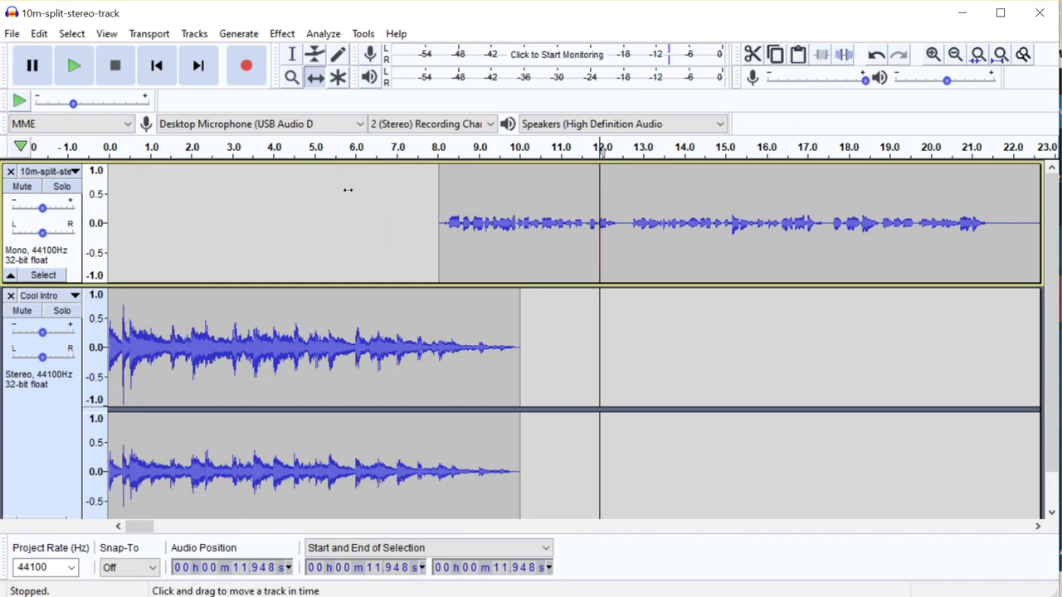
{"action": "left_click_drag", "start_coordinate": [493, 216], "coordinate": [451, 208]}
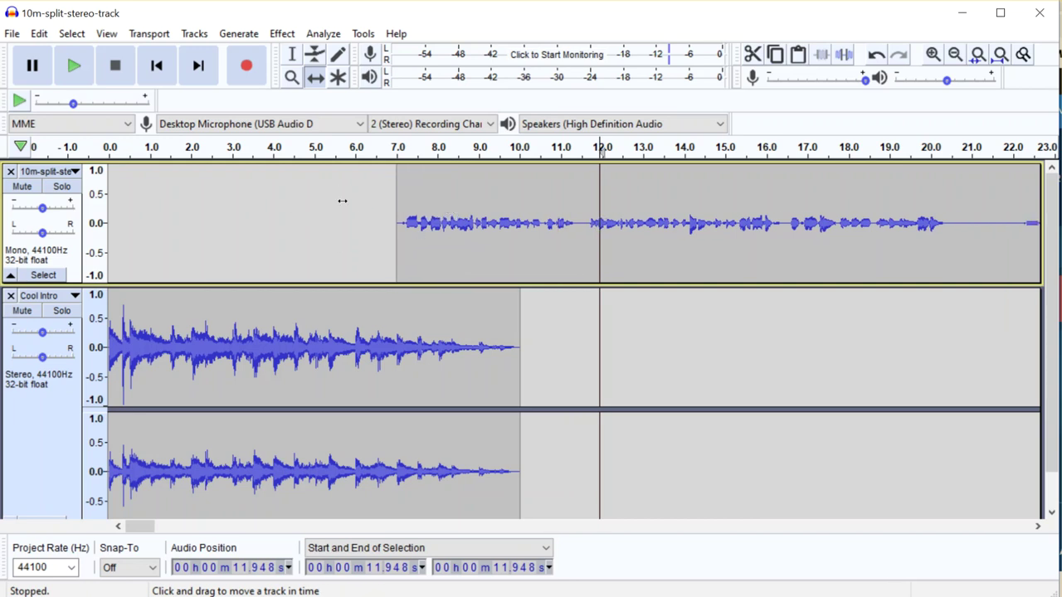
Play the opening to check how the voice overlaps the fading music.
{"action": "left_click_drag", "start_coordinate": [249, 147], "coordinate": [156, 147]}
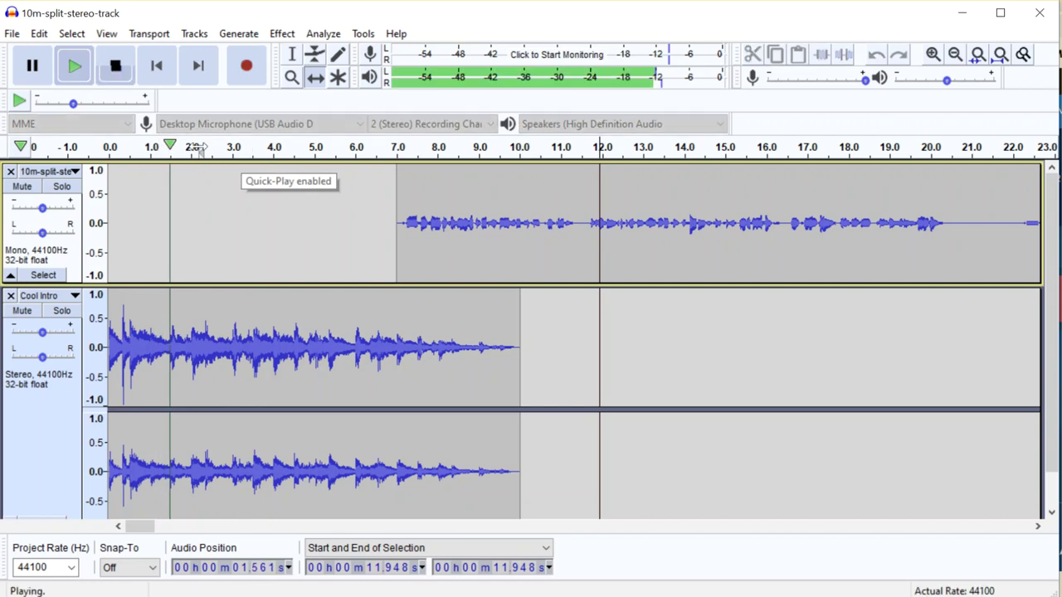
{"action": "left_click", "coordinate": [116, 66]}
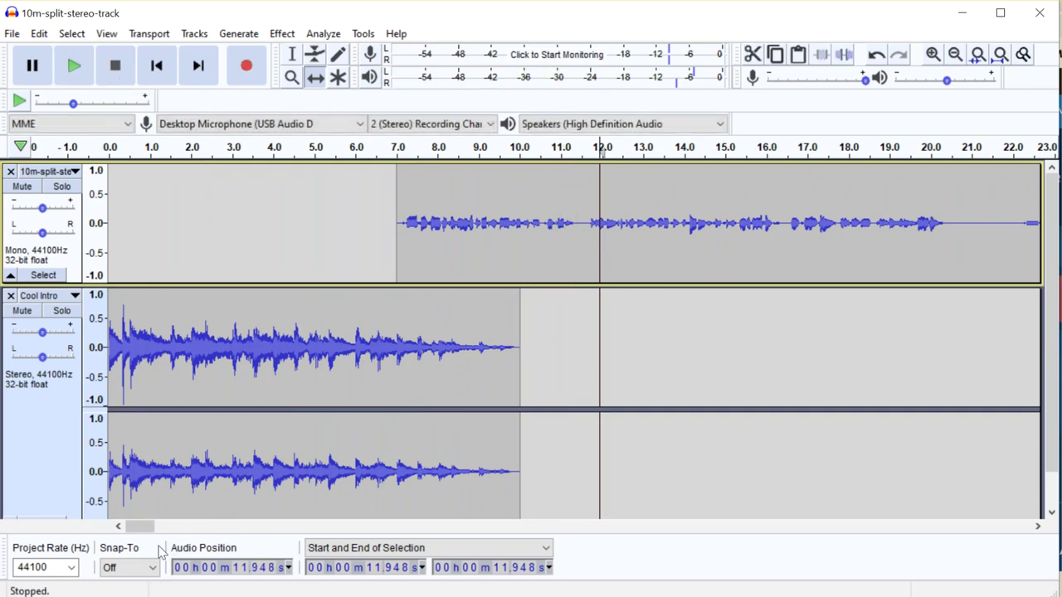
{"action": "left_click_drag", "start_coordinate": [141, 526], "coordinate": [1028, 526]}
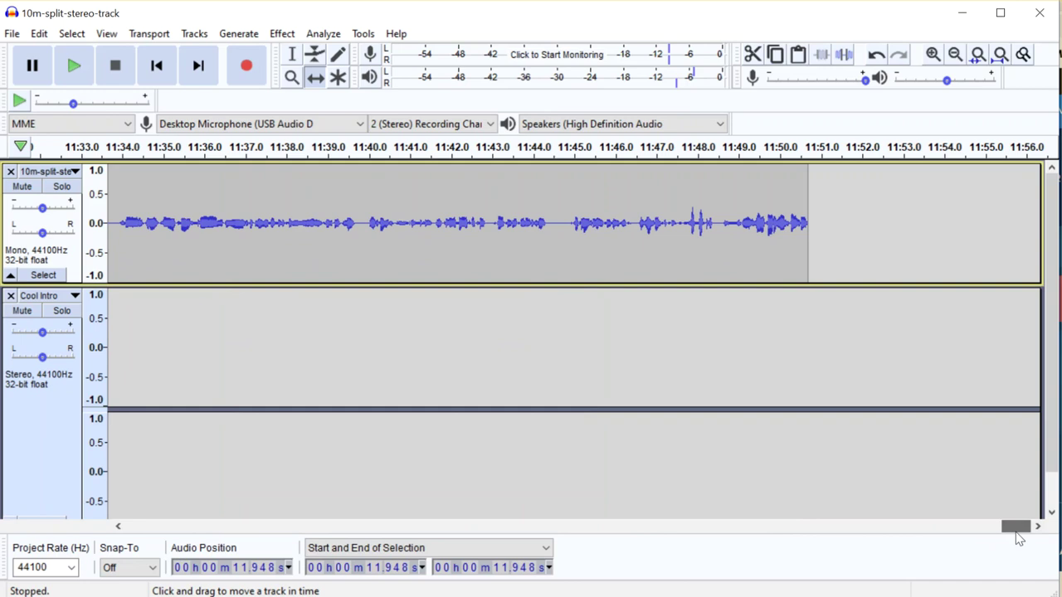
Import the outro music and place the clip around 12:00, just after the voice ends.
{"action": "left_click_drag", "start_coordinate": [1061, 382], "coordinate": [730, 417]}
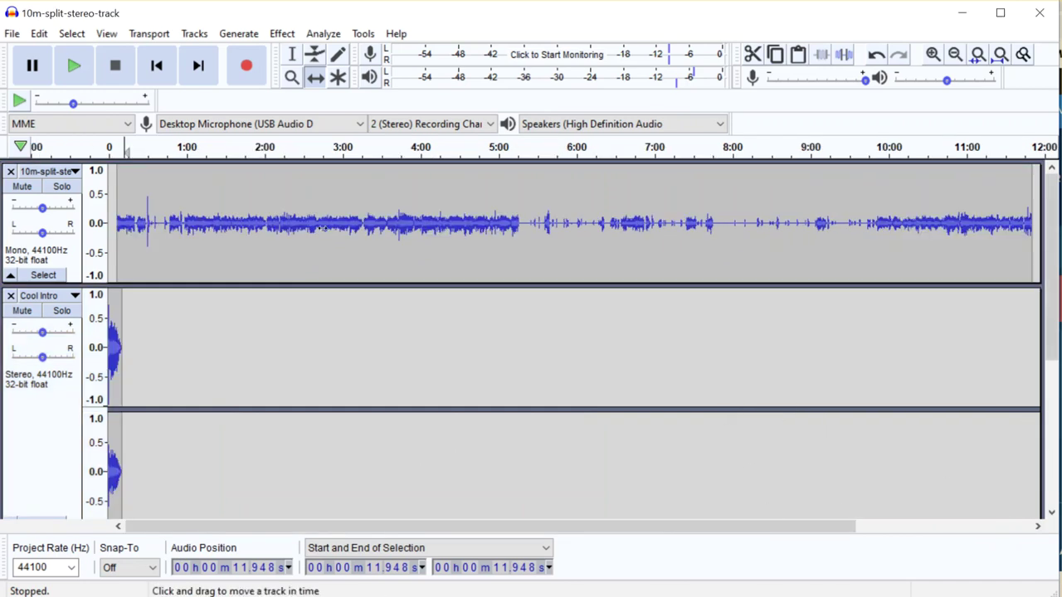
{"action": "left_click_drag", "start_coordinate": [113, 330], "coordinate": [1028, 332]}
{"action": "left_click", "coordinate": [954, 54]}
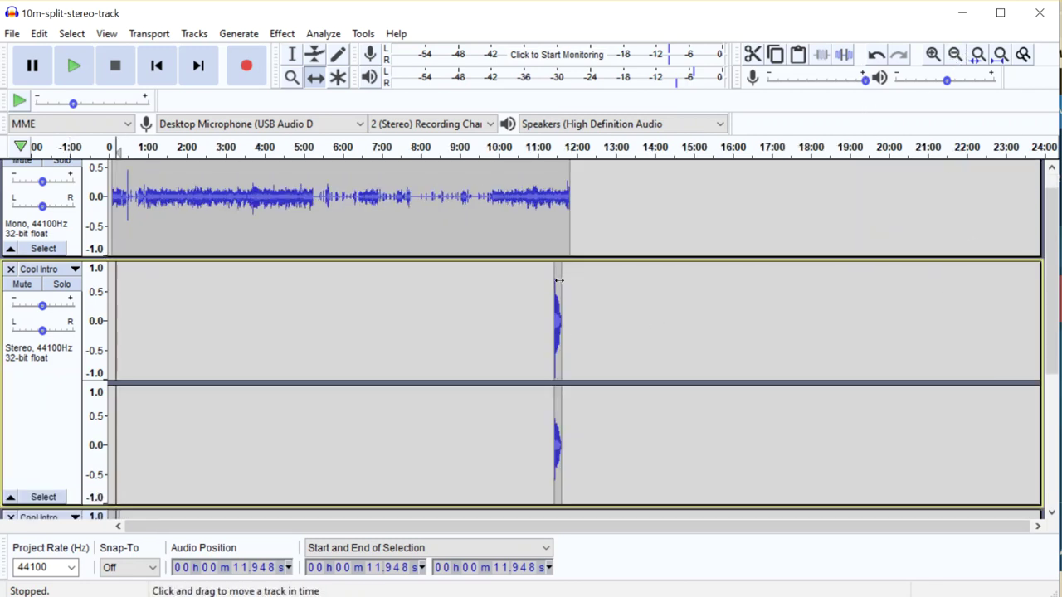
{"action": "left_click_drag", "start_coordinate": [559, 280], "coordinate": [578, 281]}
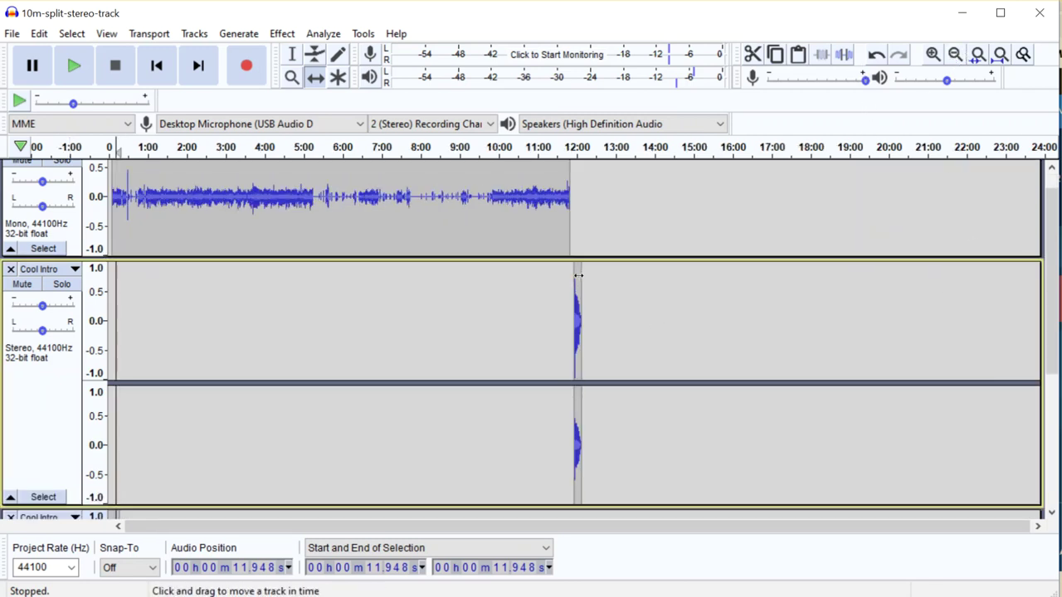
{"action": "left_click", "coordinate": [933, 55]}
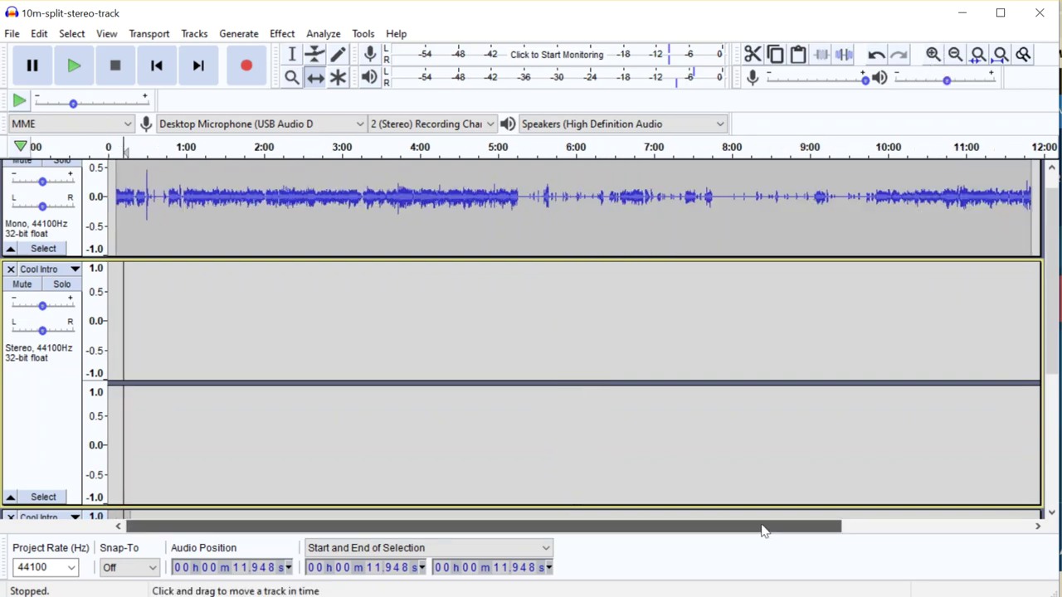
{"action": "left_click_drag", "start_coordinate": [763, 531], "coordinate": [952, 531]}
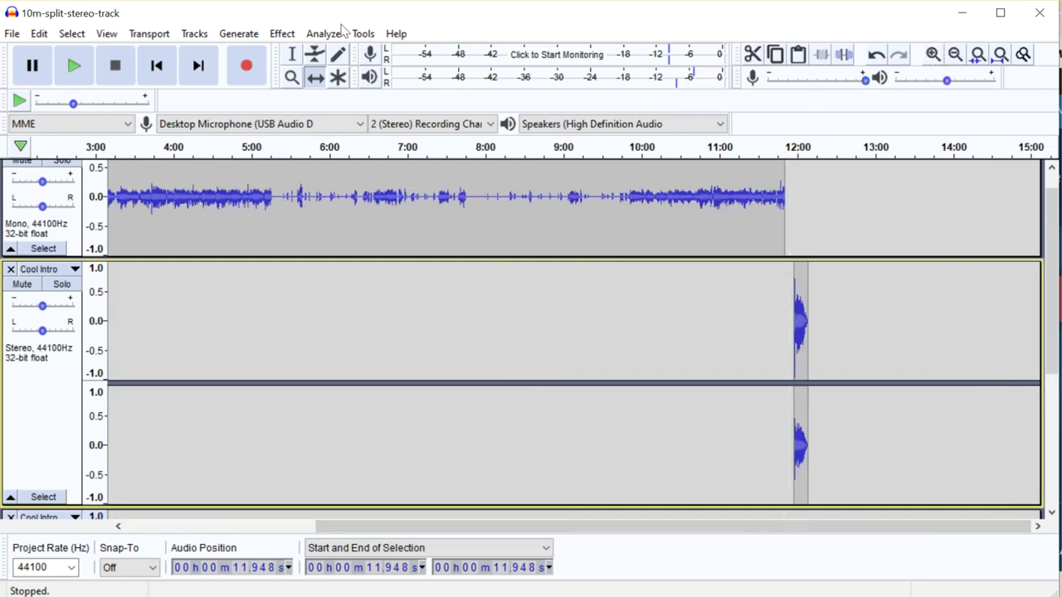
Zoom in and play the audio around the voice's end to check the music's start.
{"action": "left_click", "coordinate": [292, 55]}
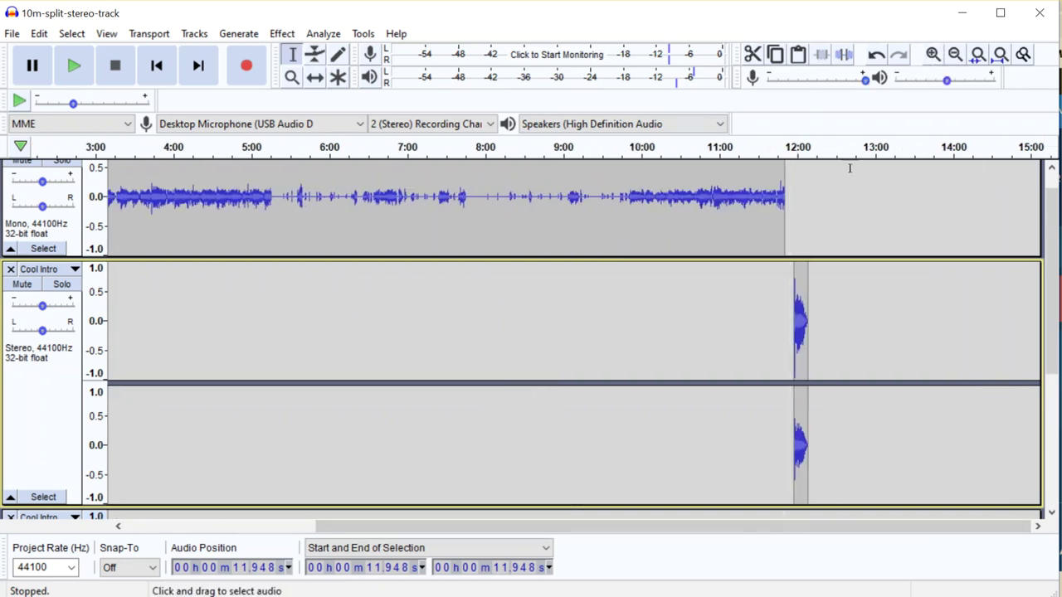
{"action": "left_click", "coordinate": [797, 154]}
{"action": "left_click", "coordinate": [932, 55]}
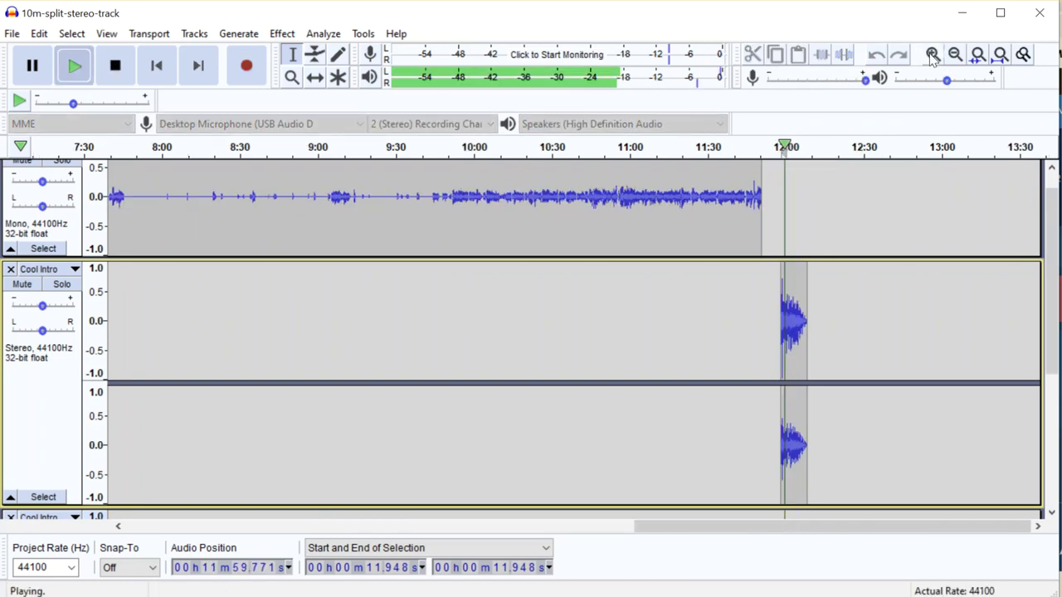
{"action": "left_click", "coordinate": [933, 55]}
{"action": "left_click", "coordinate": [932, 55]}
{"action": "left_click", "coordinate": [932, 54]}
{"action": "left_click", "coordinate": [932, 54]}
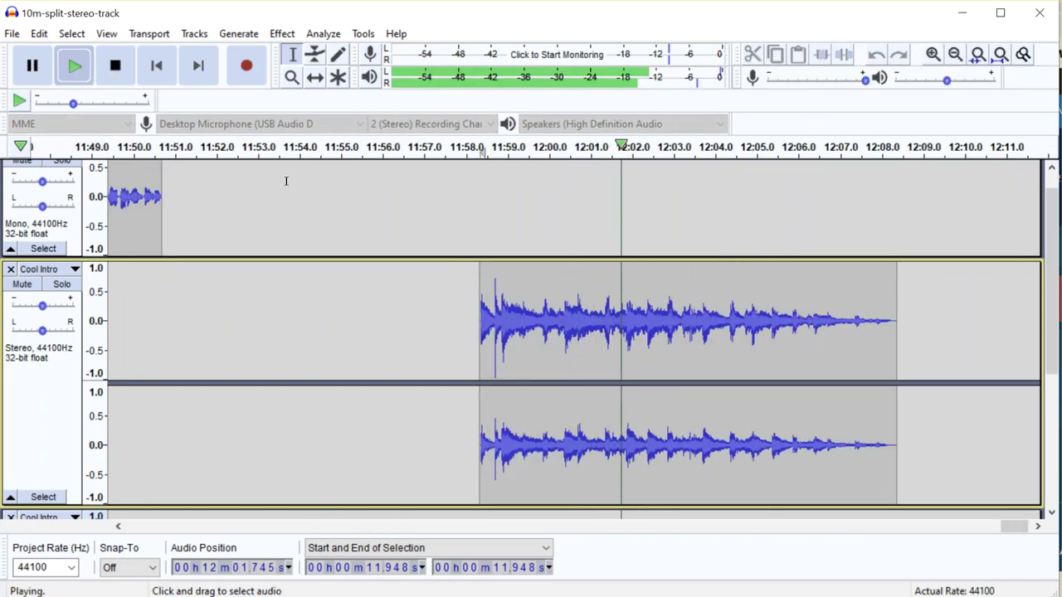
{"action": "key", "text": "space"}
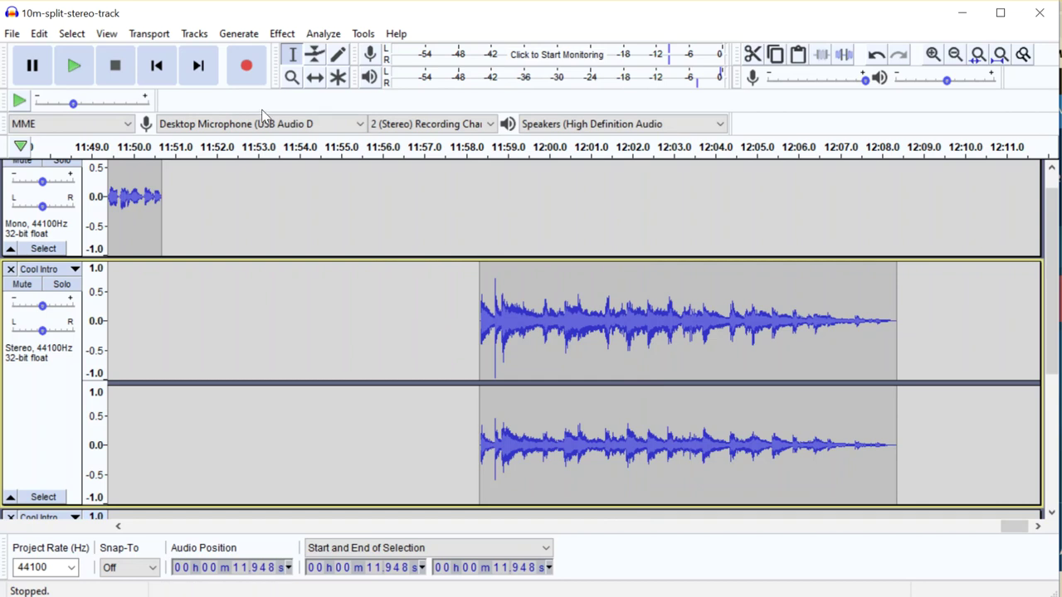
Shift the outro clip earlier so it starts at 11:47, under the voice's last seconds.
{"action": "left_click", "coordinate": [324, 82]}
{"action": "left_click_drag", "start_coordinate": [525, 336], "coordinate": [200, 318]}
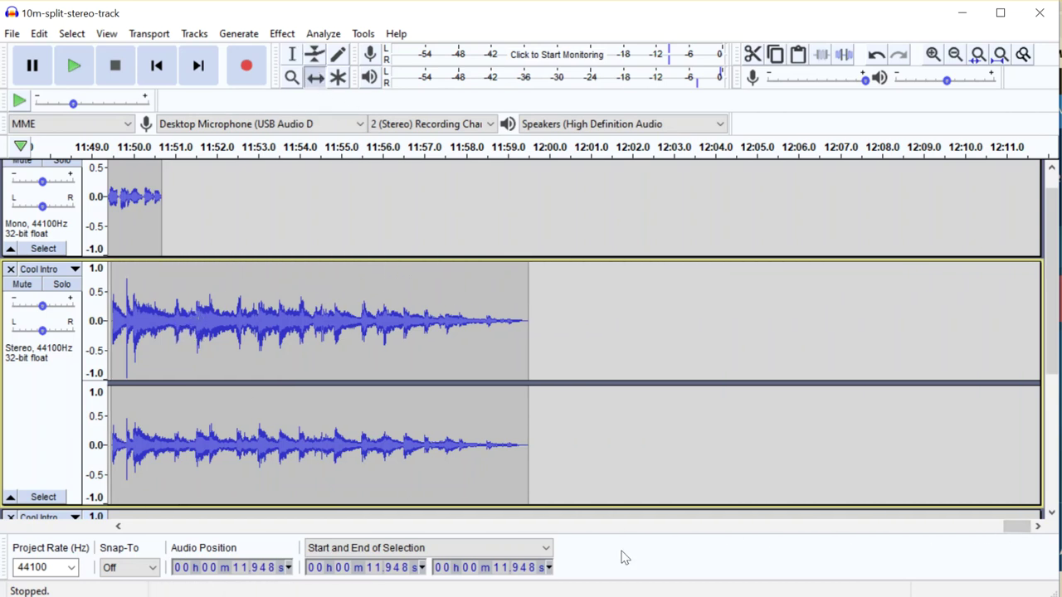
{"action": "left_click", "coordinate": [118, 526]}
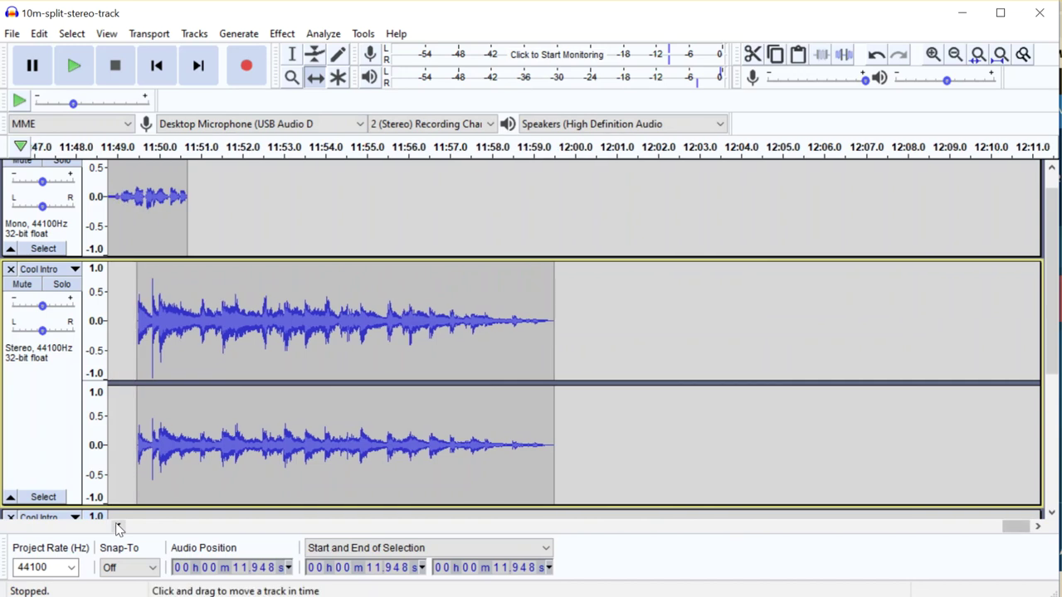
{"action": "left_click_drag", "start_coordinate": [118, 526], "coordinate": [117, 526]}
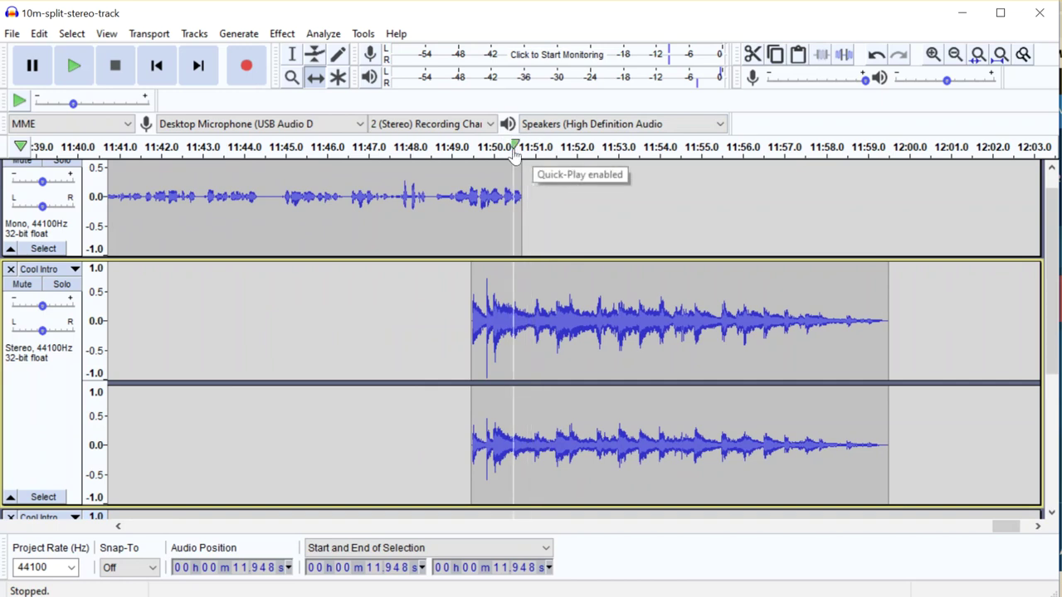
{"action": "left_click_drag", "start_coordinate": [550, 301], "coordinate": [452, 302]}
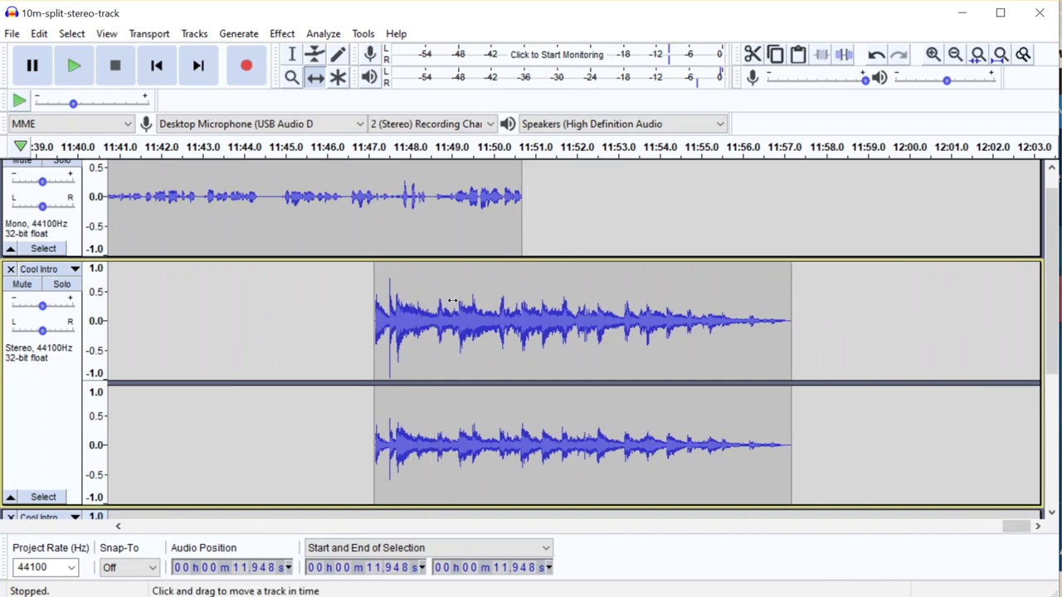
{"action": "left_click", "coordinate": [291, 55]}
Apply Fade In to the outro music from 11:47.155 to 11:50.686.
{"action": "left_click_drag", "start_coordinate": [374, 280], "coordinate": [521, 289]}
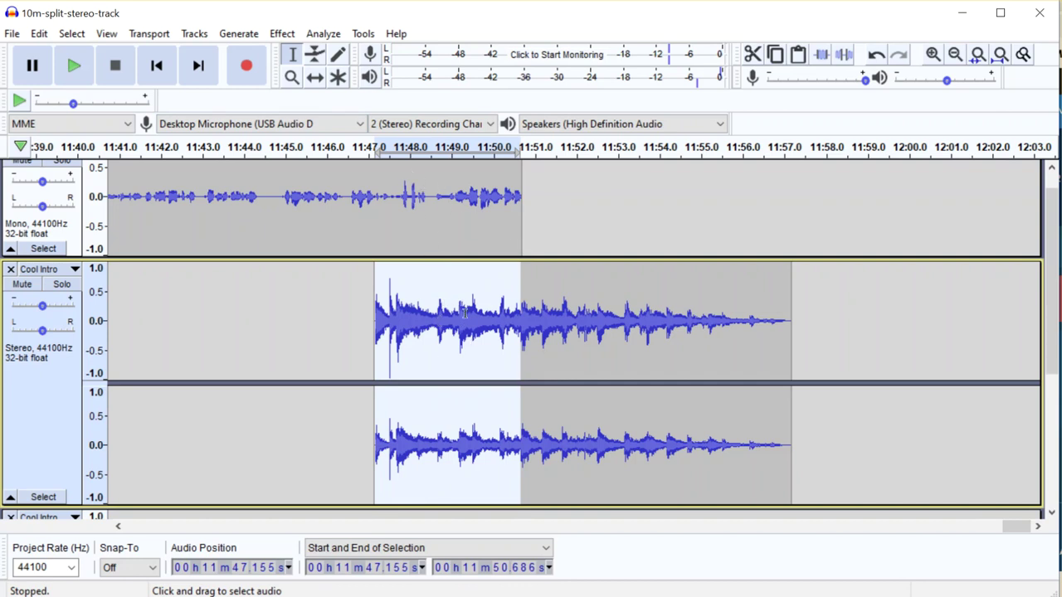
{"action": "left_click", "coordinate": [282, 35]}
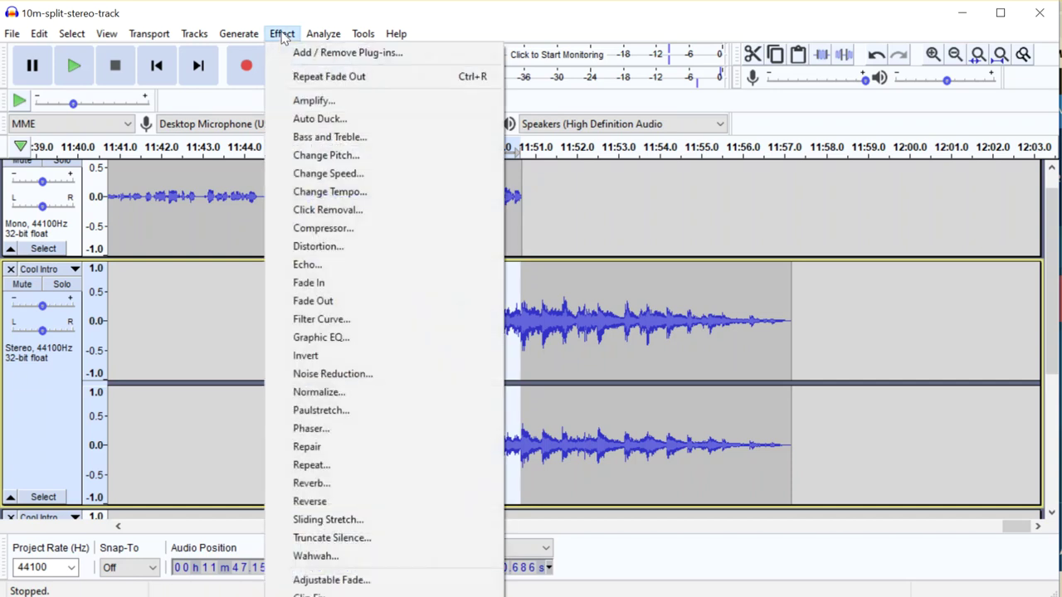
{"action": "left_click", "coordinate": [320, 283]}
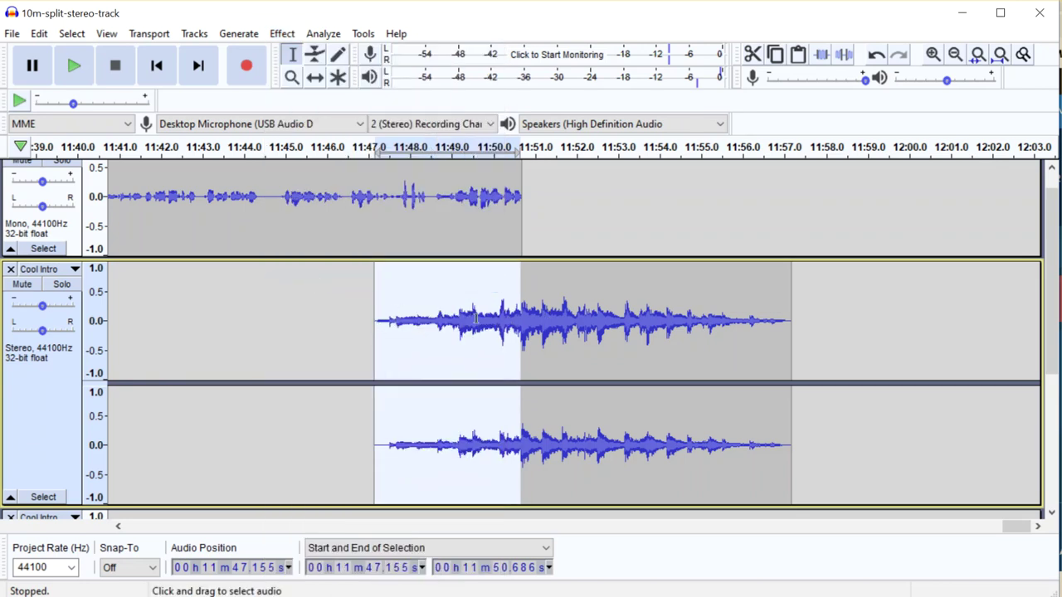
{"action": "left_click", "coordinate": [294, 302]}
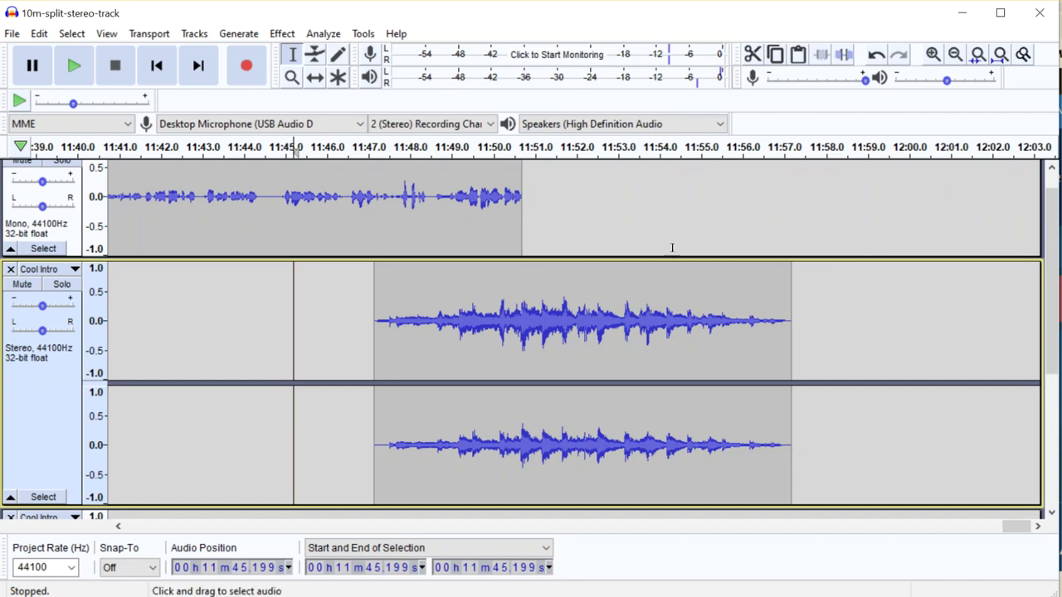
{"action": "left_click", "coordinate": [324, 150]}
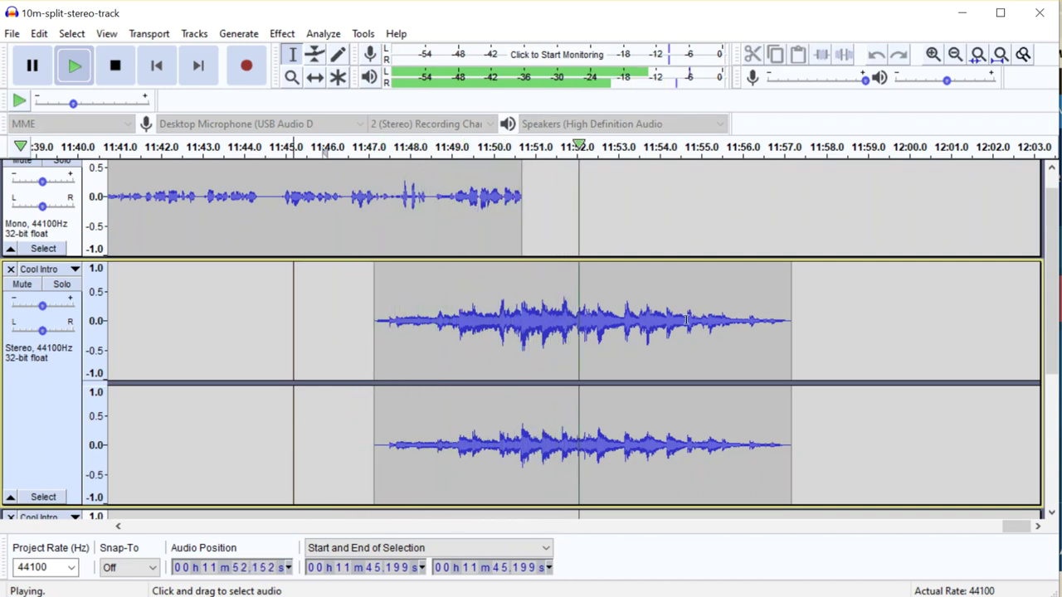
{"action": "key", "text": "space"}
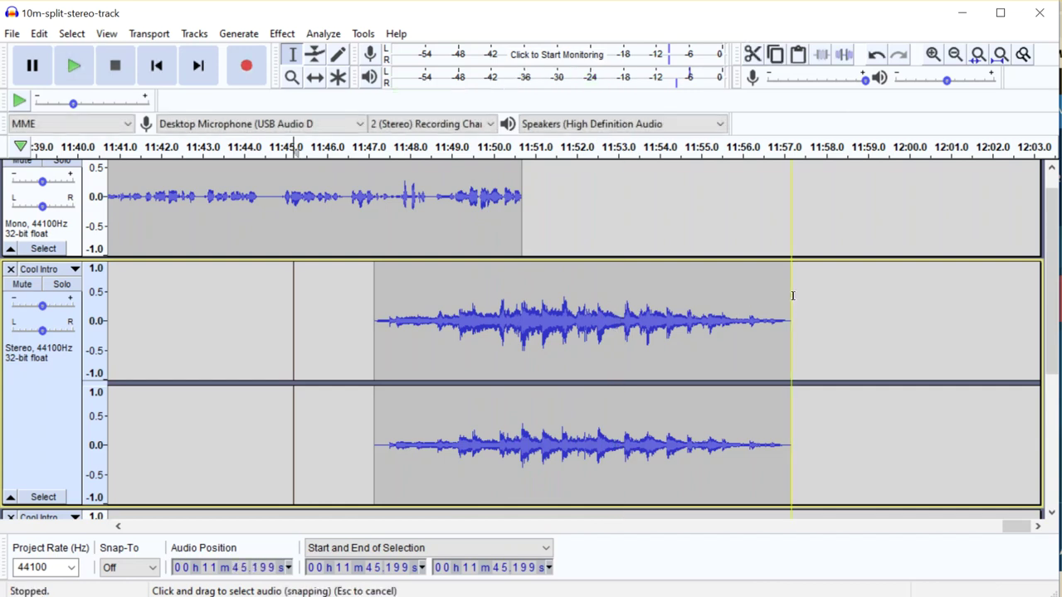
Apply Fade Out to the outro's final seconds, 11:53.181 to 11:57.165, then deselect.
{"action": "left_click_drag", "start_coordinate": [790, 297], "coordinate": [625, 300]}
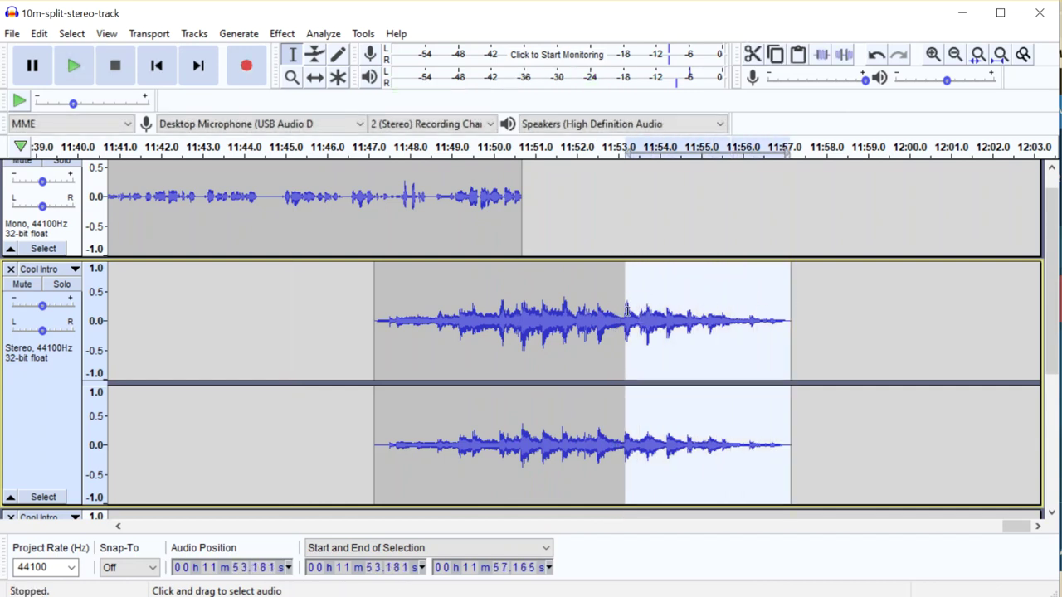
{"action": "left_click", "coordinate": [282, 34]}
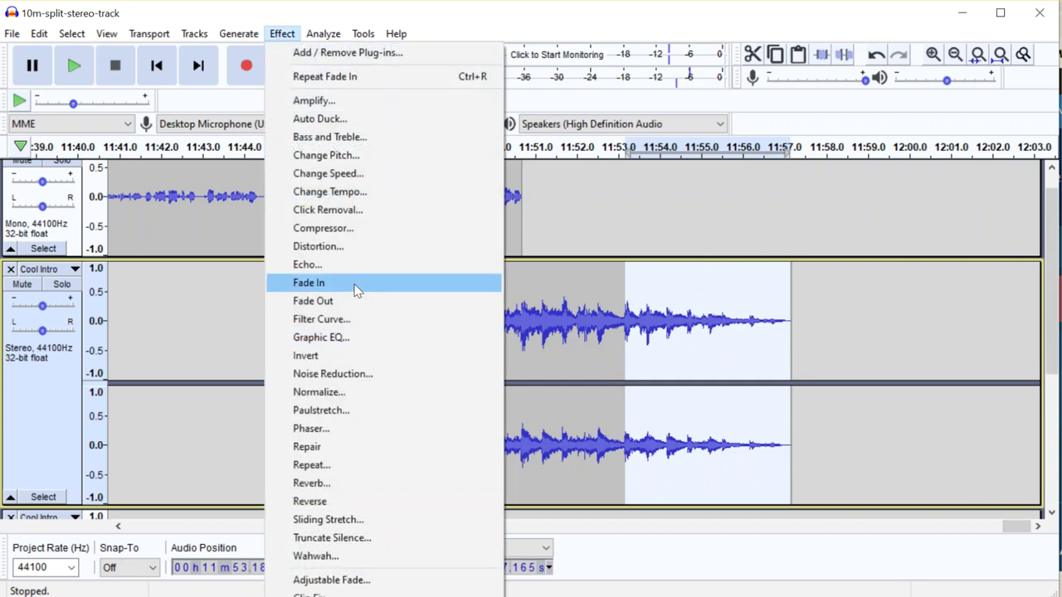
{"action": "left_click", "coordinate": [343, 302]}
{"action": "left_click", "coordinate": [880, 307]}
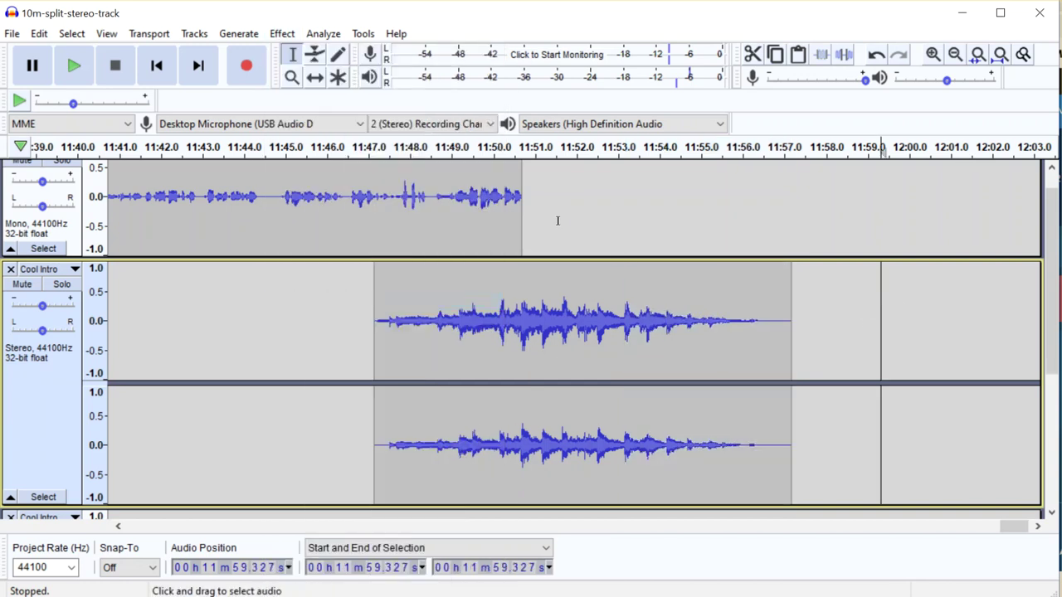
{"action": "left_click", "coordinate": [315, 55]}
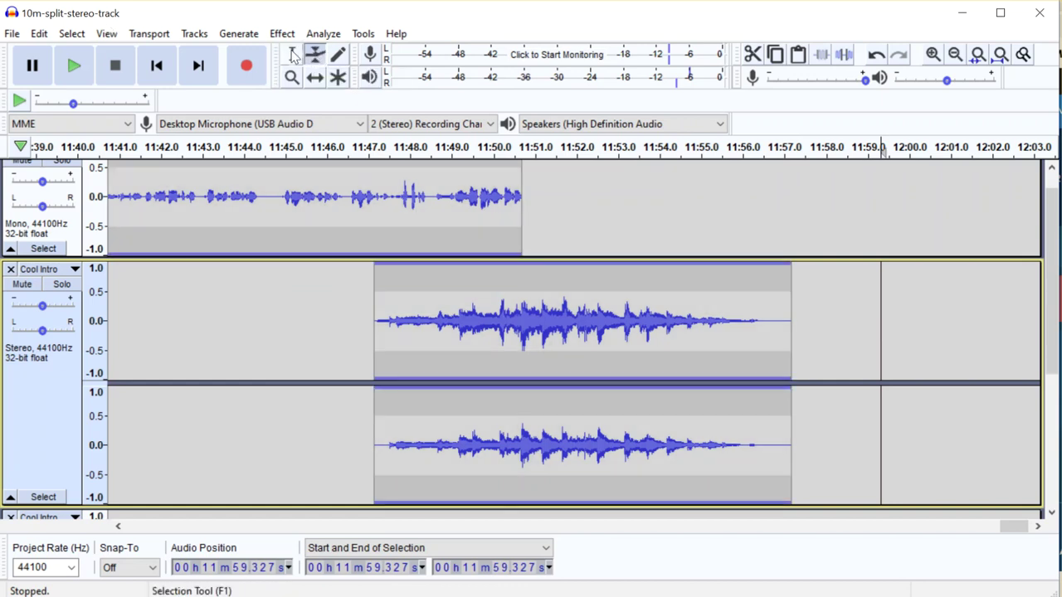
{"action": "left_click", "coordinate": [292, 55]}
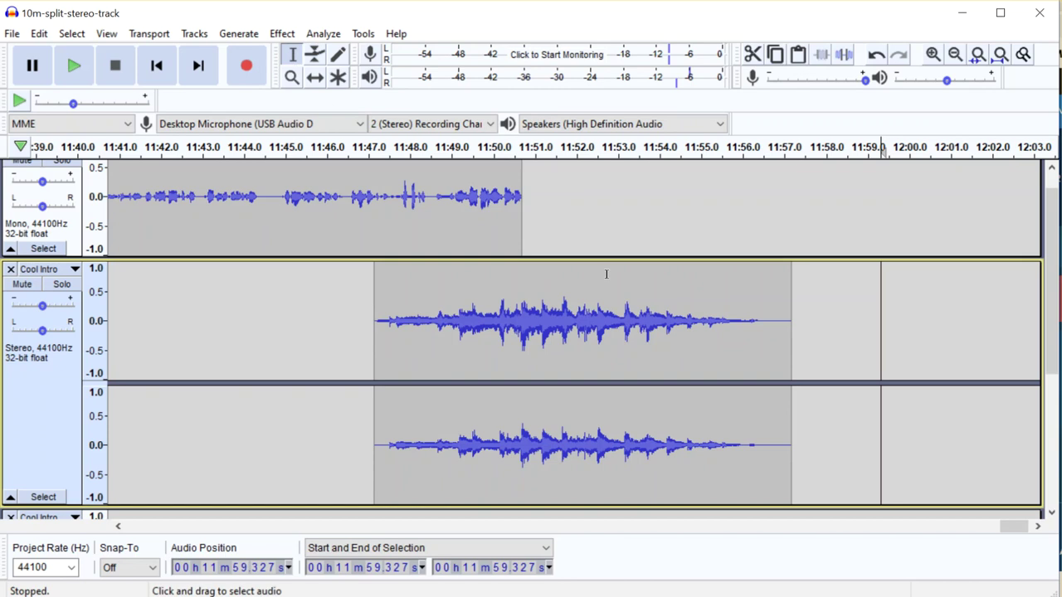
{"action": "left_click", "coordinate": [563, 221]}
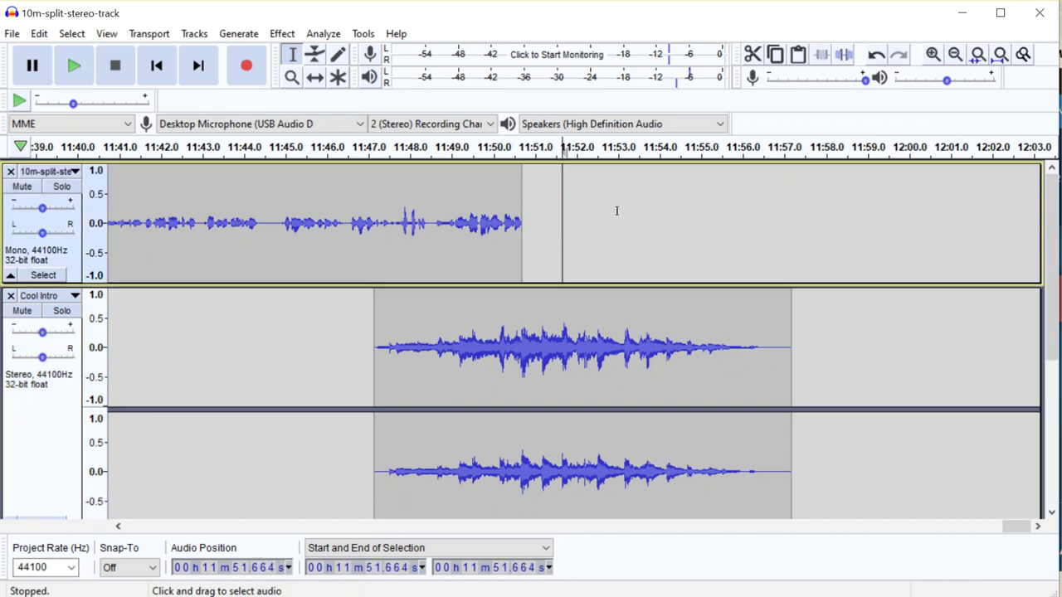